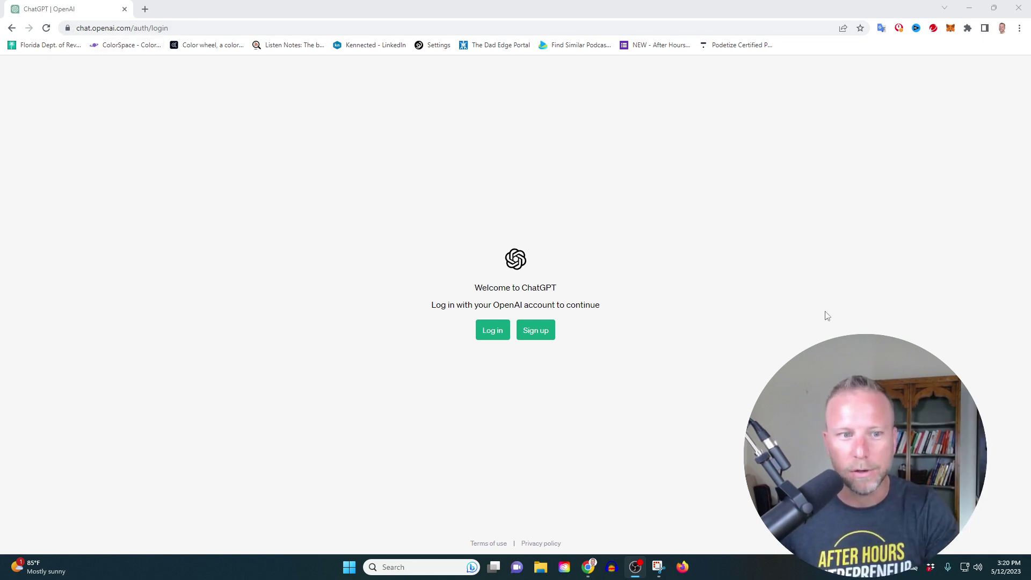
# Start a new OpenAI account signup by submitting an email address and a password.
pyautogui.click(543, 337)
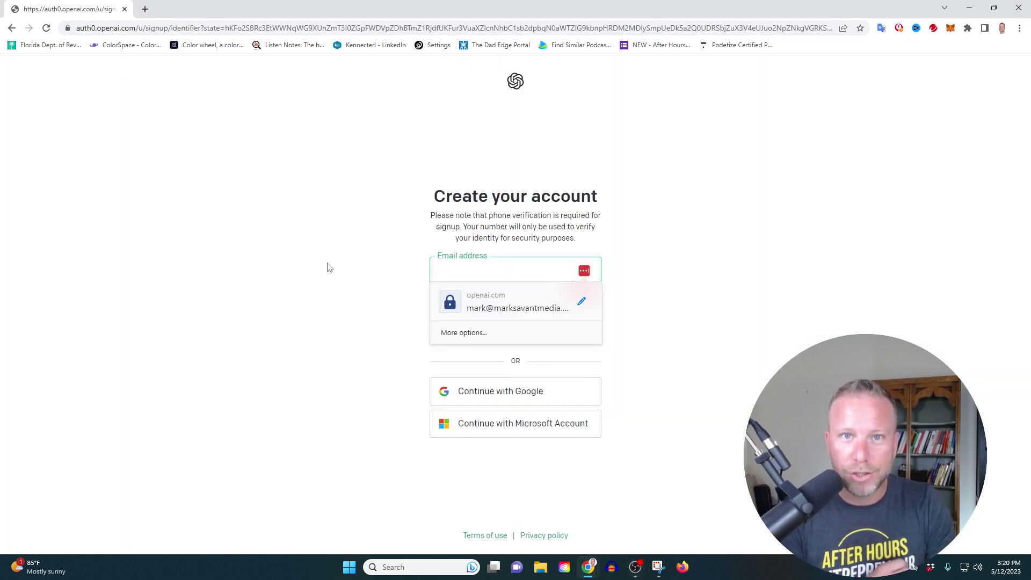
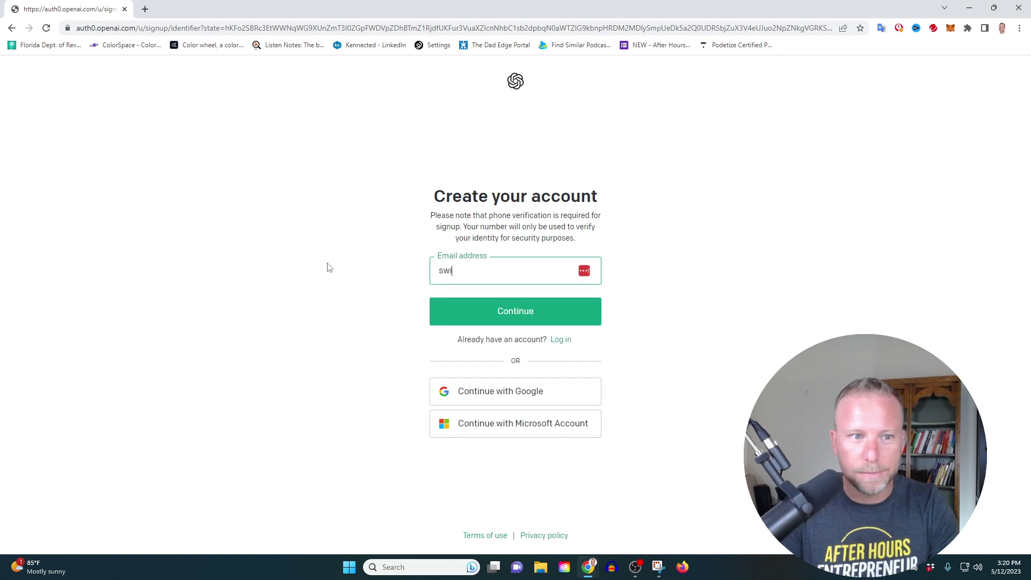
pyautogui.click(510, 320)
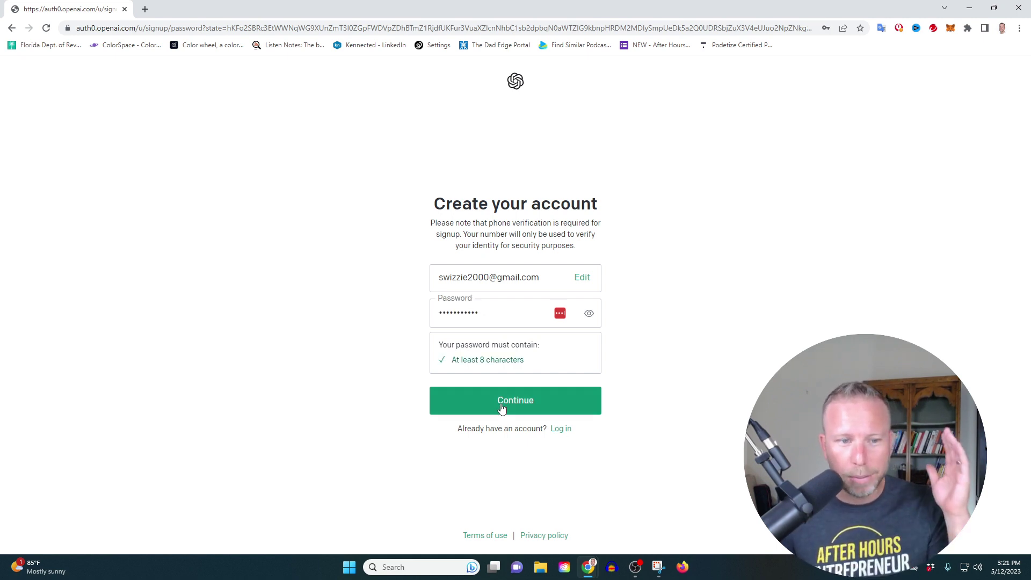
pyautogui.click(501, 408)
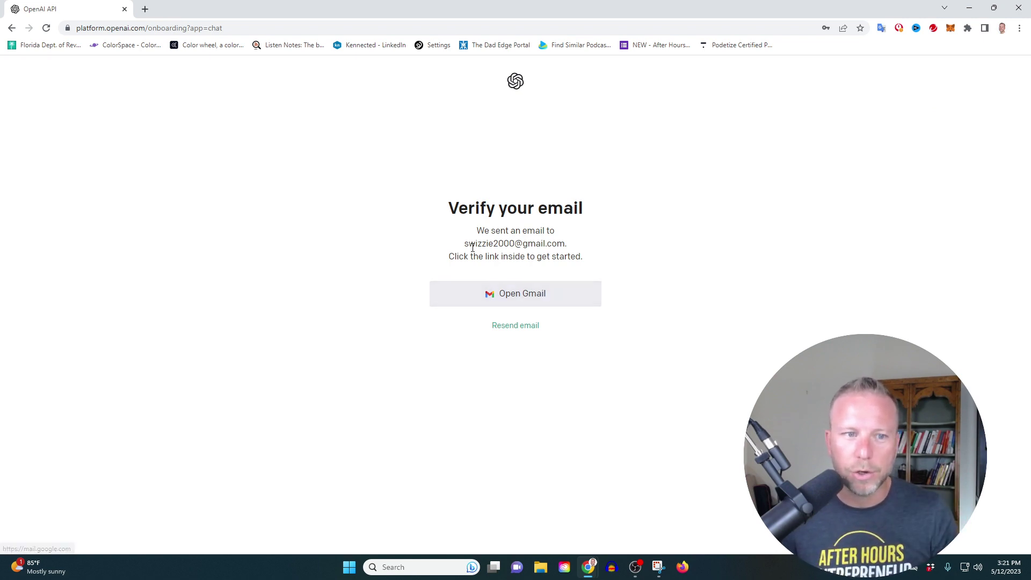
# Confirm the new account's email address through the link in OpenAI's verification email in Gmail.
pyautogui.moveTo(465, 245); pyautogui.dragTo(568, 251)
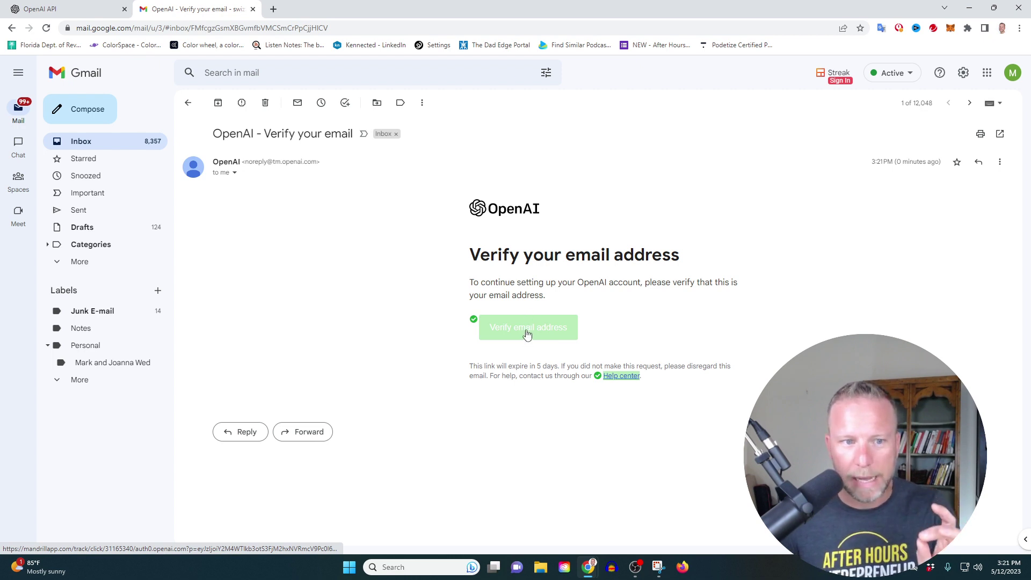
pyautogui.click(525, 319)
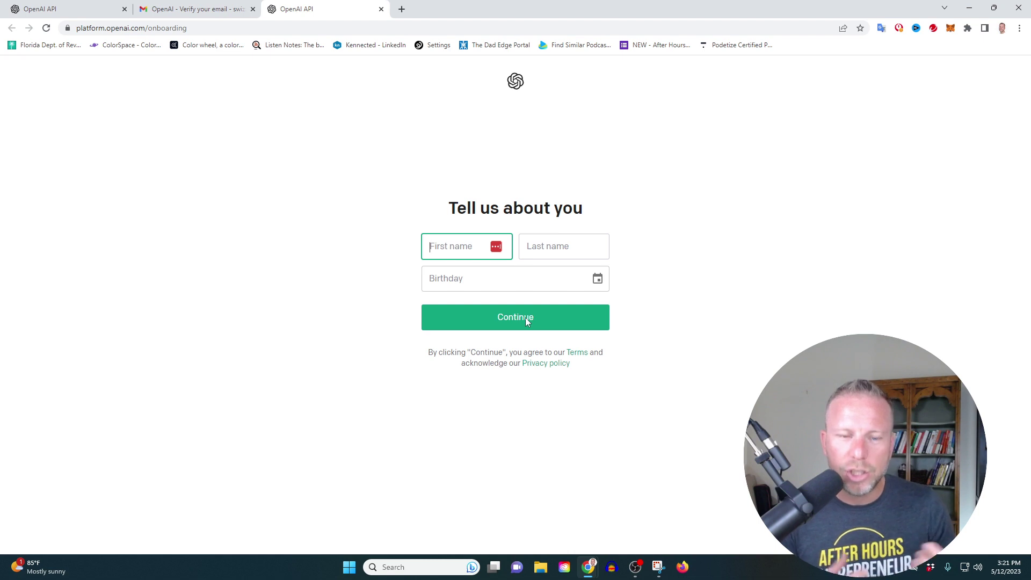
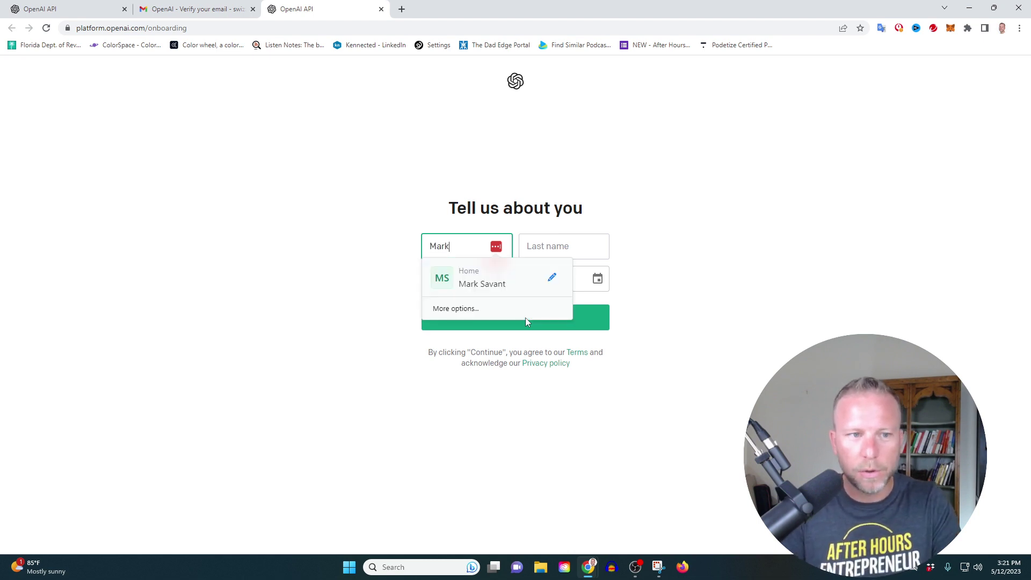
# Fill in the account holder's first name, last name and birth date, then submit the onboarding form.
pyautogui.press('Tab')
pyautogui.press('Tab')
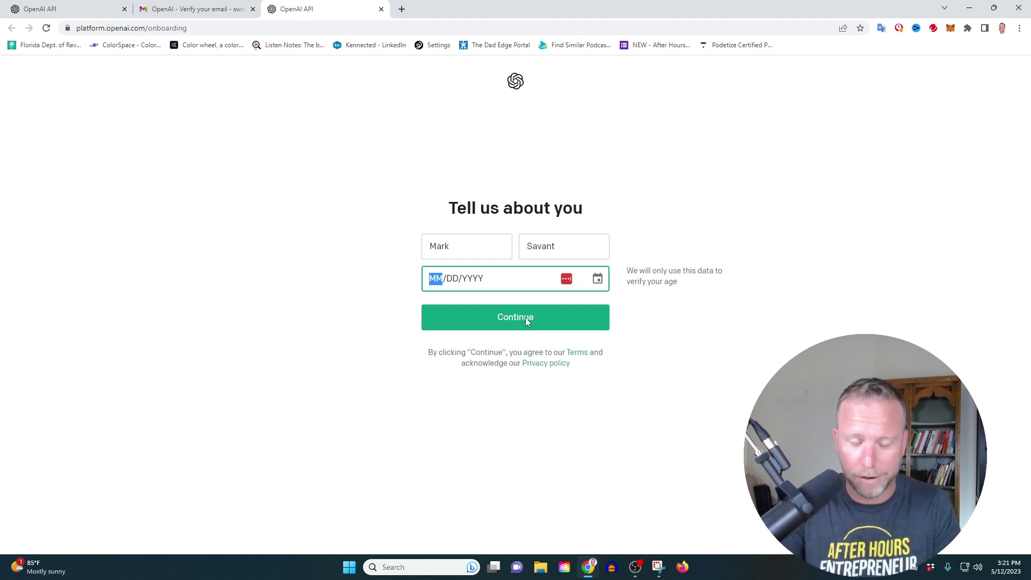
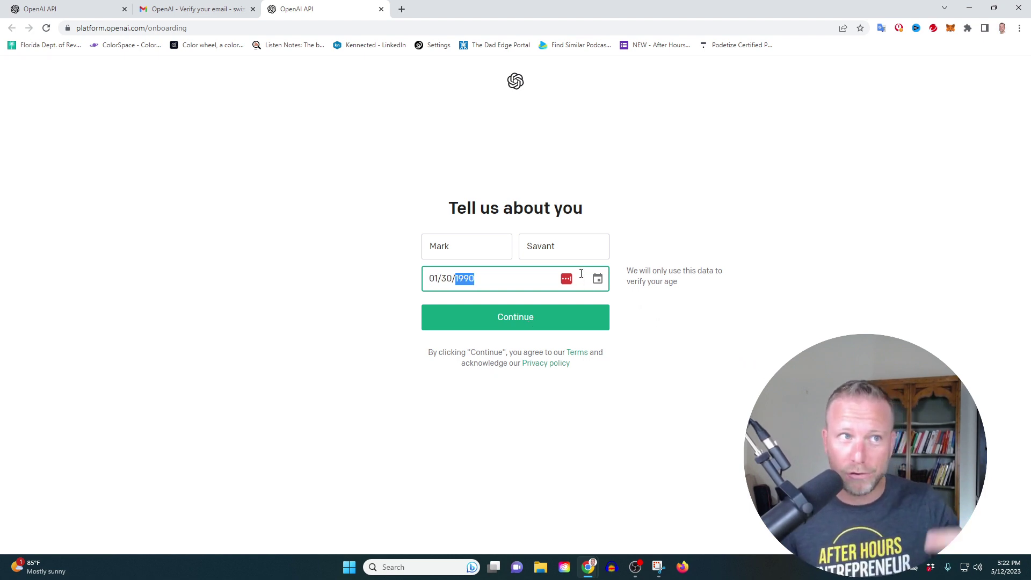
pyautogui.click(526, 318)
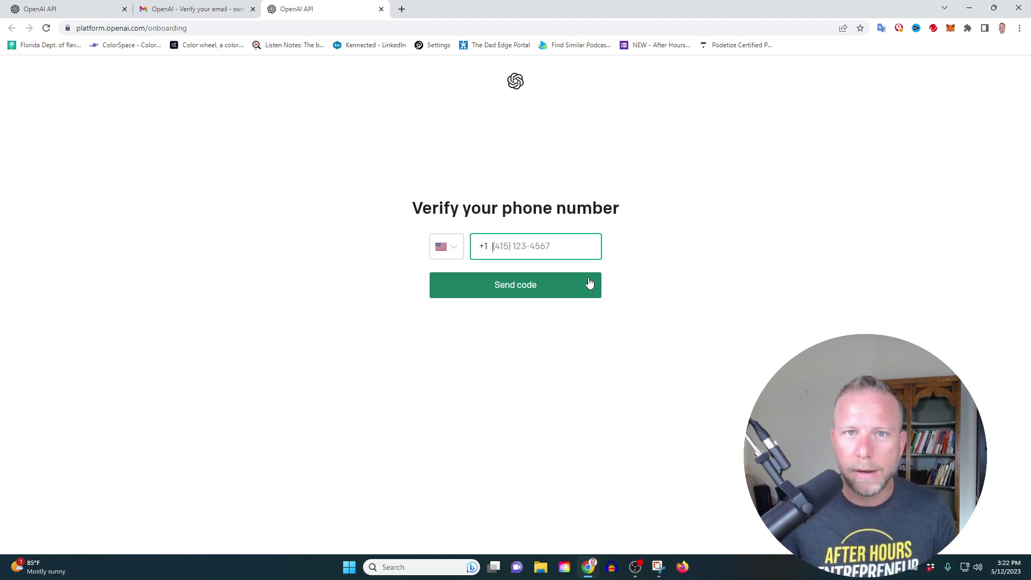
# Have a verification code texted to the phone and enter the six-digit code.
pyautogui.click(589, 283)
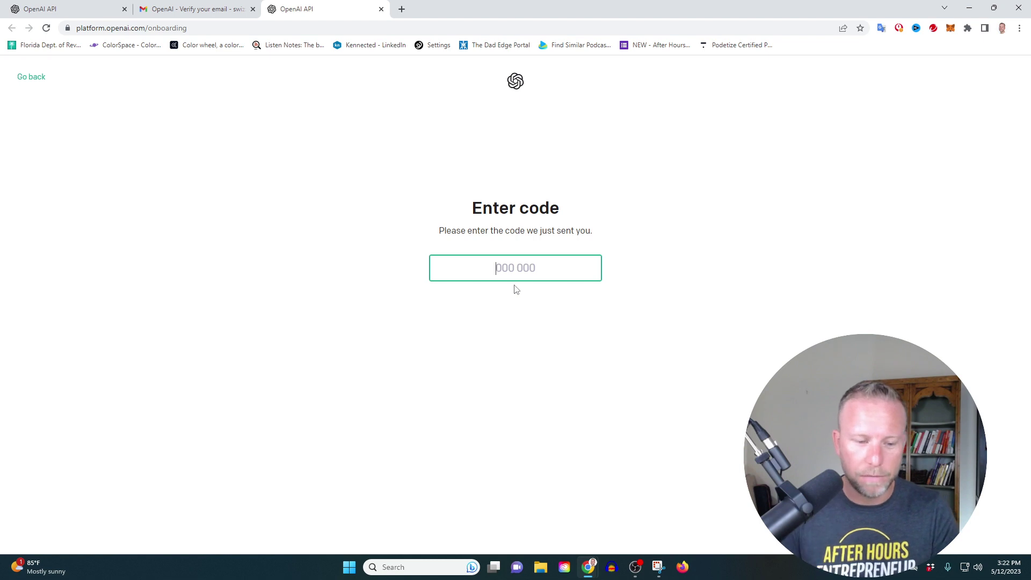
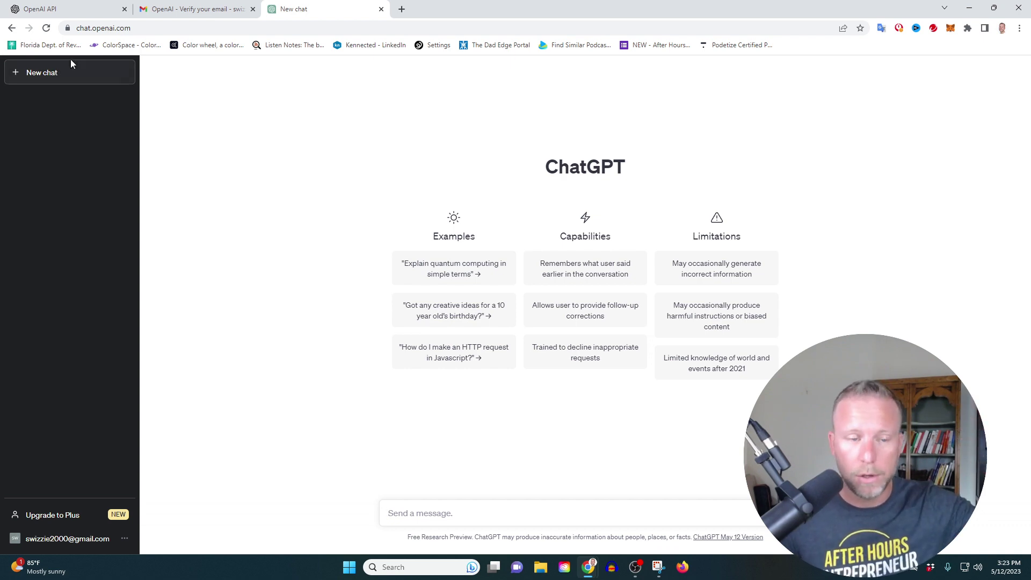
# In a new chat, send the prompt 'write me a blog about why ai is awesome'.
pyautogui.click(63, 79)
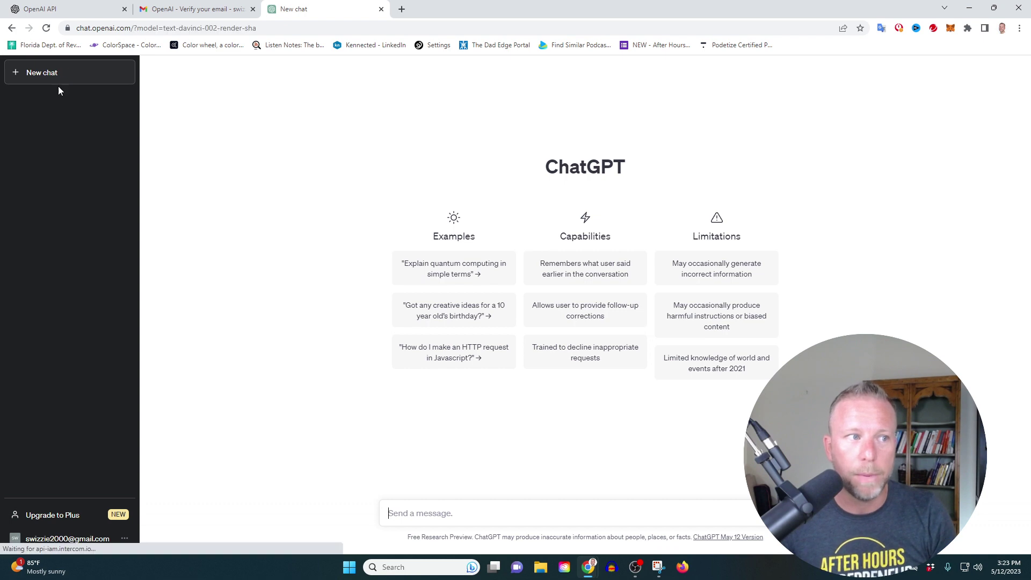
pyautogui.click(461, 511)
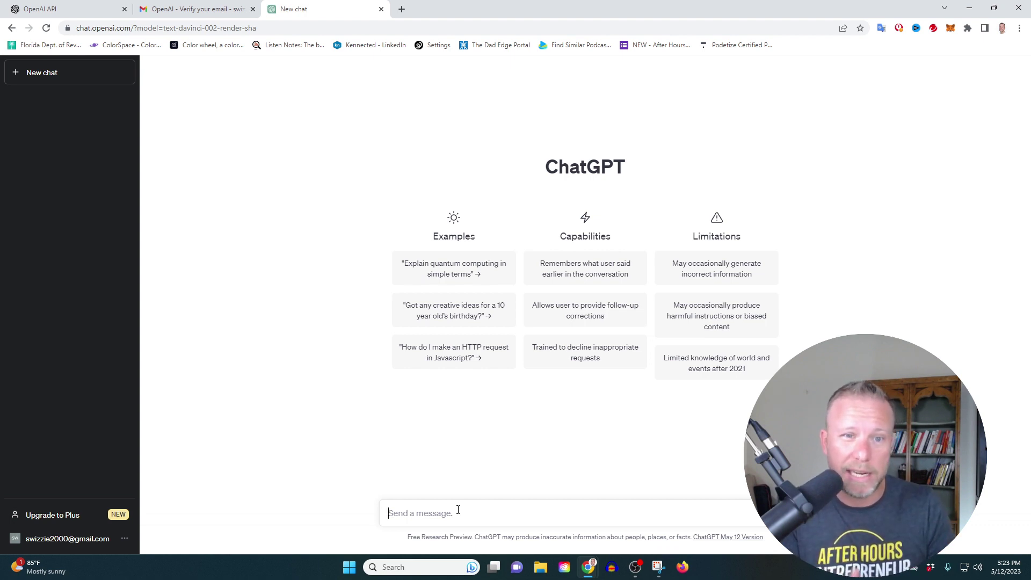
pyautogui.write('write me a blog about why ai i')
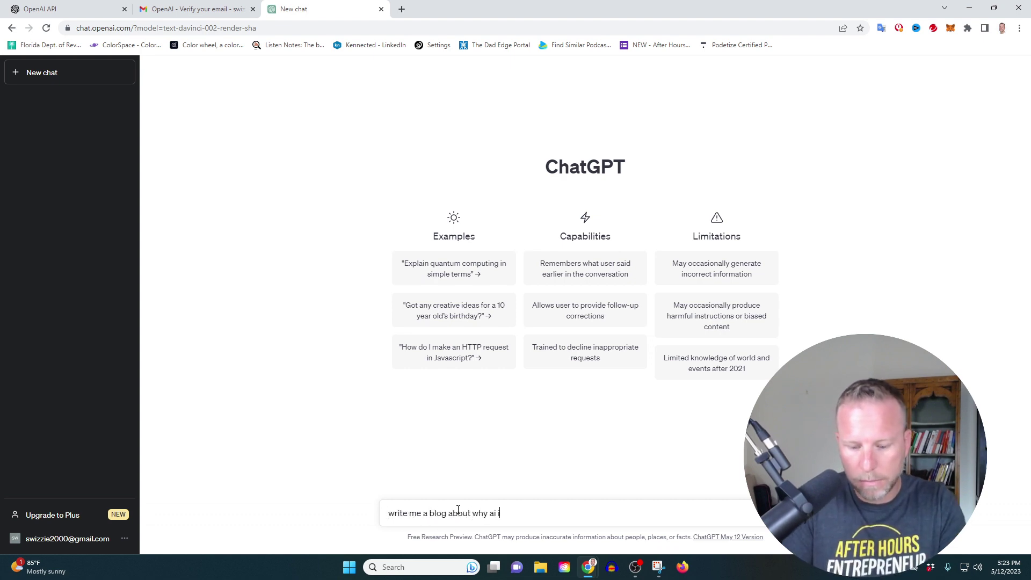
pyautogui.write('s awesome')
pyautogui.press('Return')
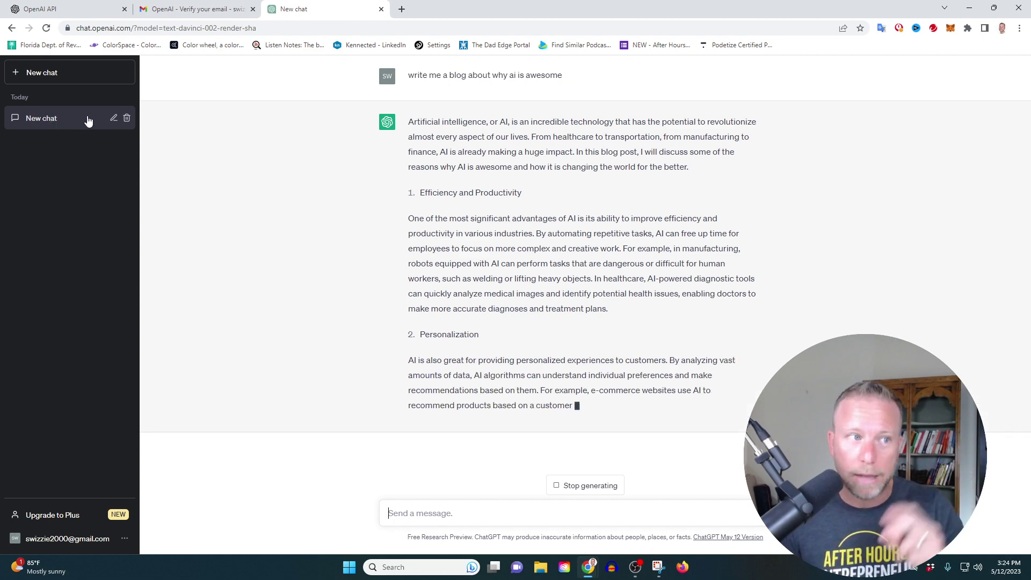
# Rename the blog conversation to 'AI Blog'.
pyautogui.click(113, 118)
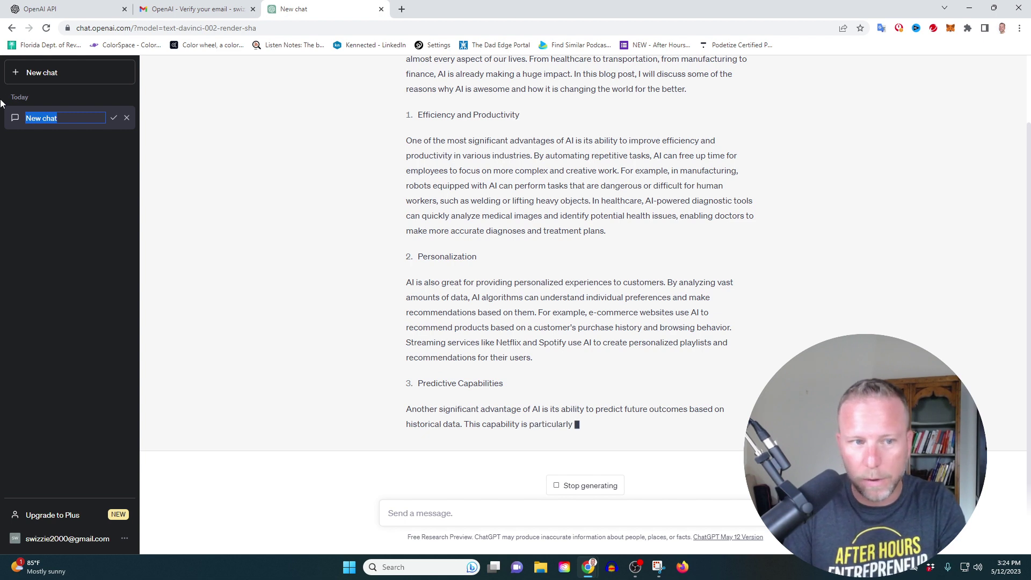
pyautogui.write('AI Blog')
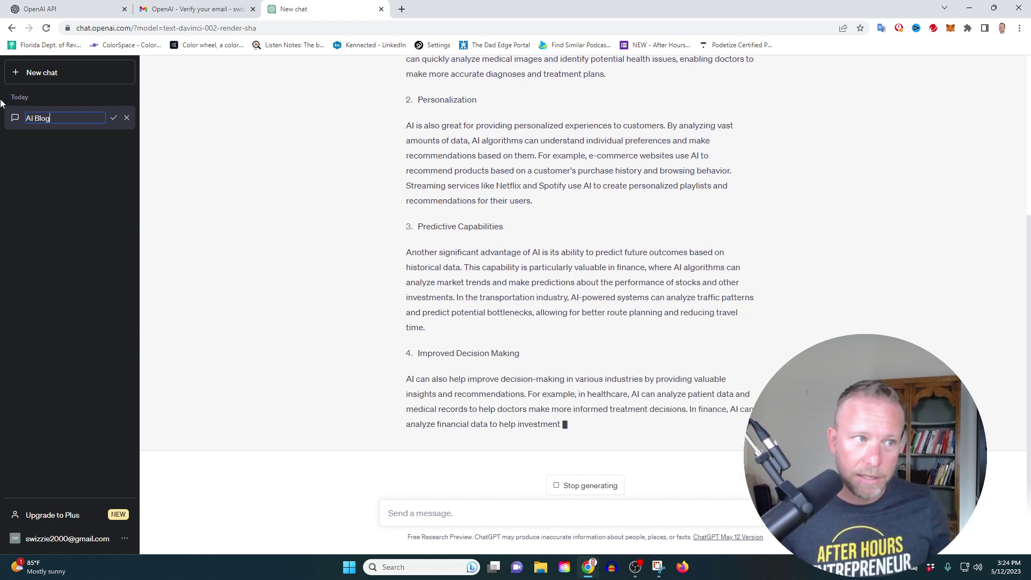
pyautogui.press('Return')
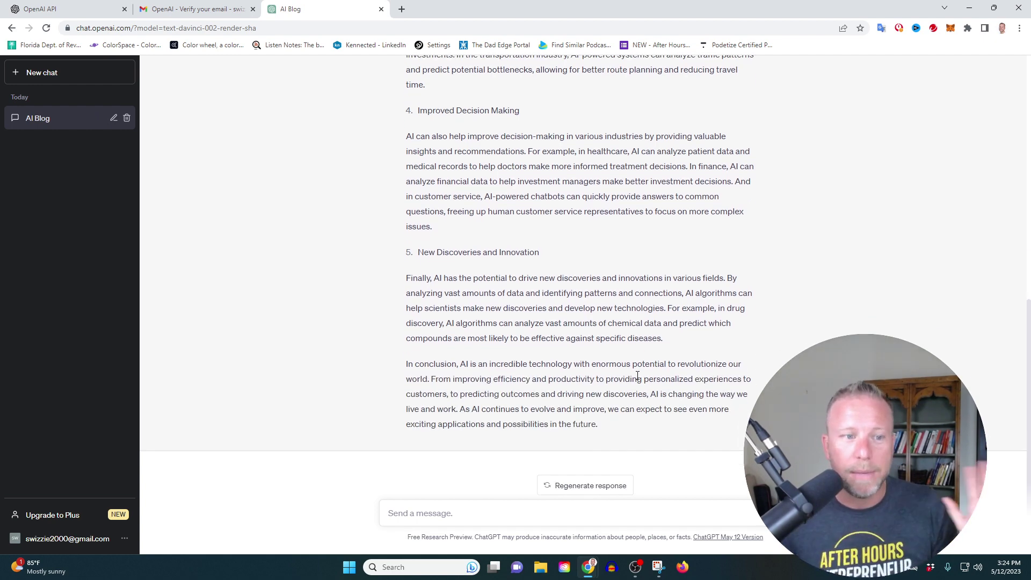
# Scroll through the finished blog post, then start a new empty chat.
pyautogui.scroll(20, 617, 322)
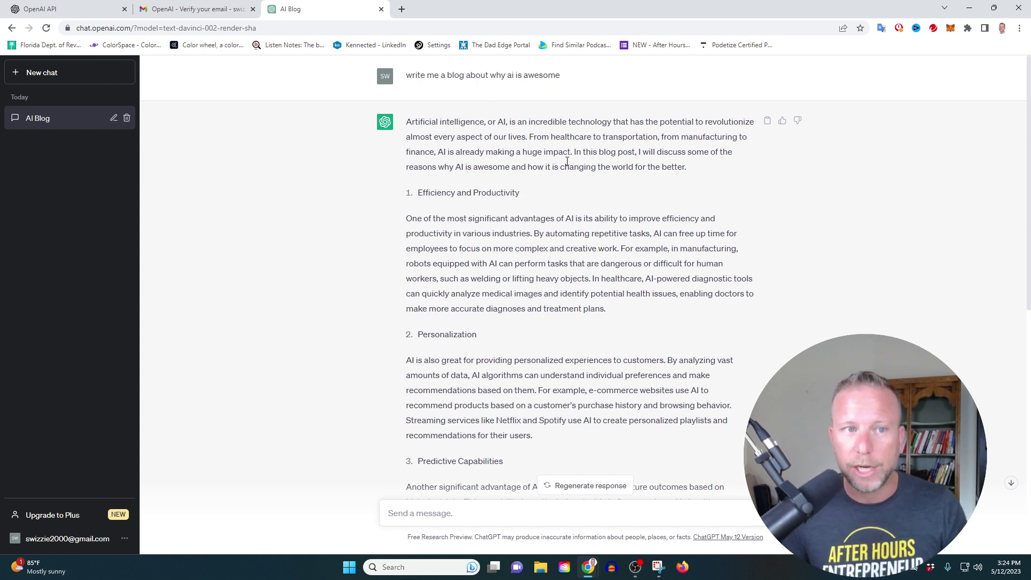
pyautogui.scroll(-9, 504, 217)
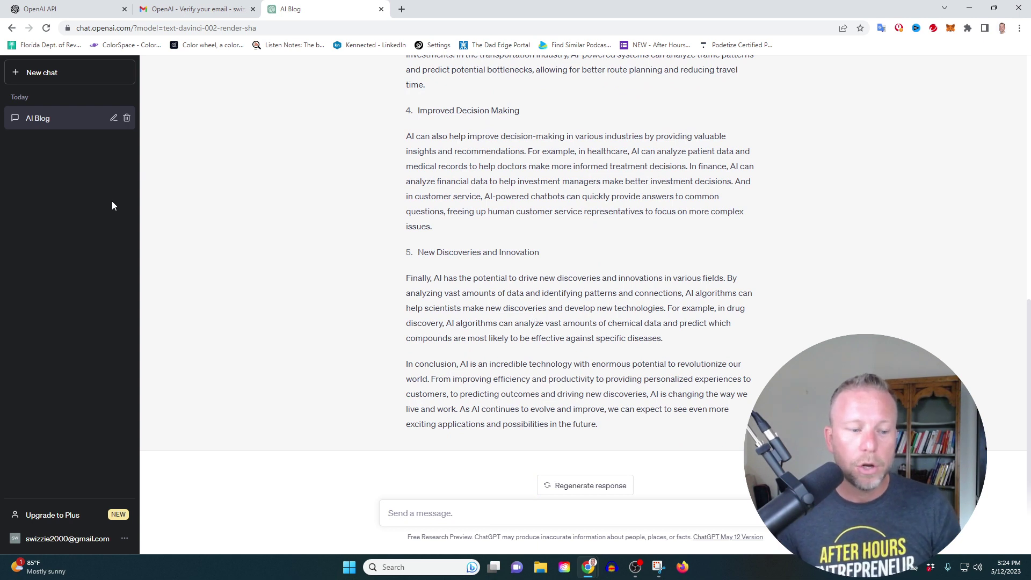
pyautogui.click(84, 75)
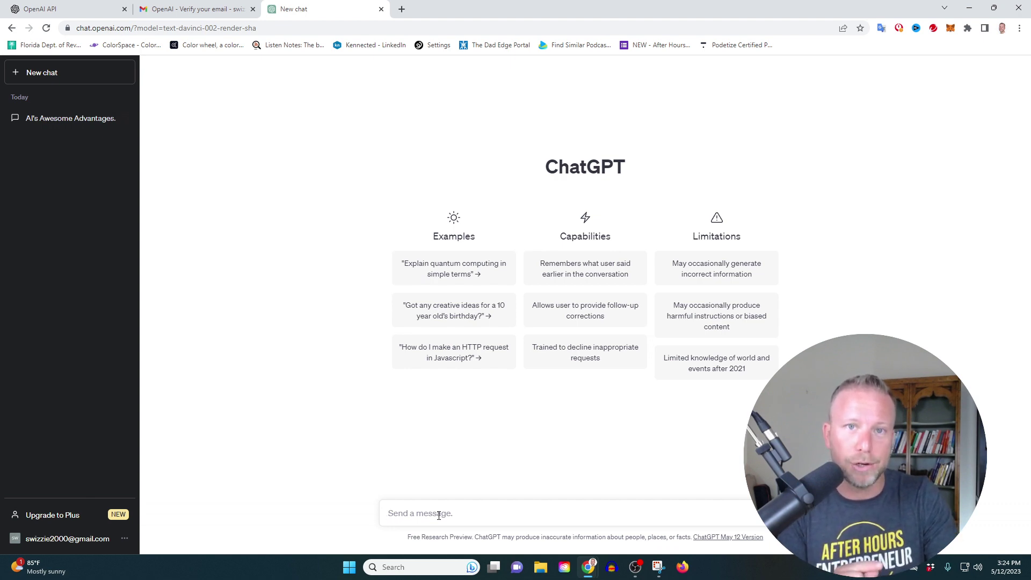
# Request 10 FAQs people may ask about South Florida agriculture, then start another new chat.
pyautogui.write('write me a list of 10 faqs that people may ask about south florida agriculture')
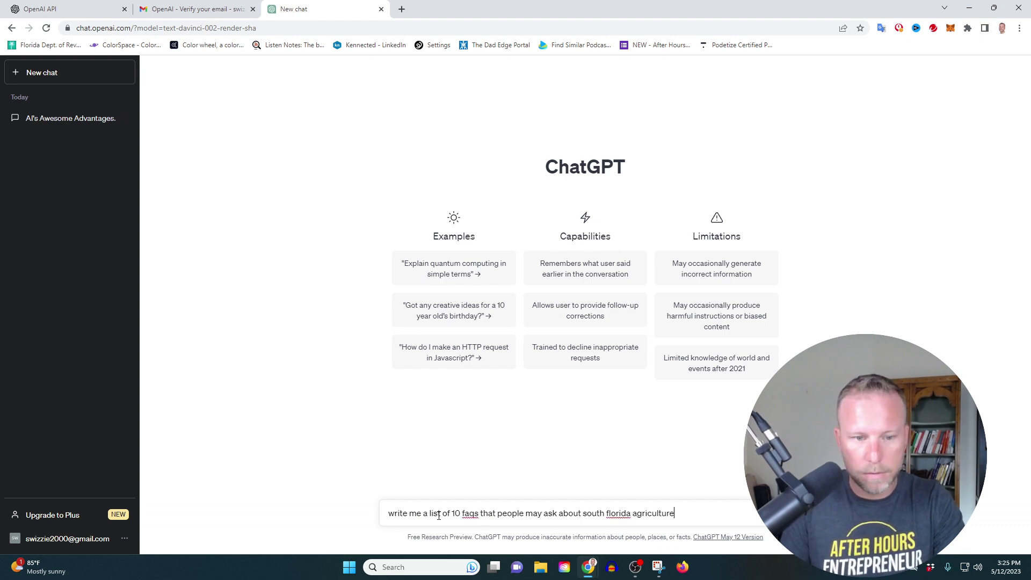
pyautogui.press('Return')
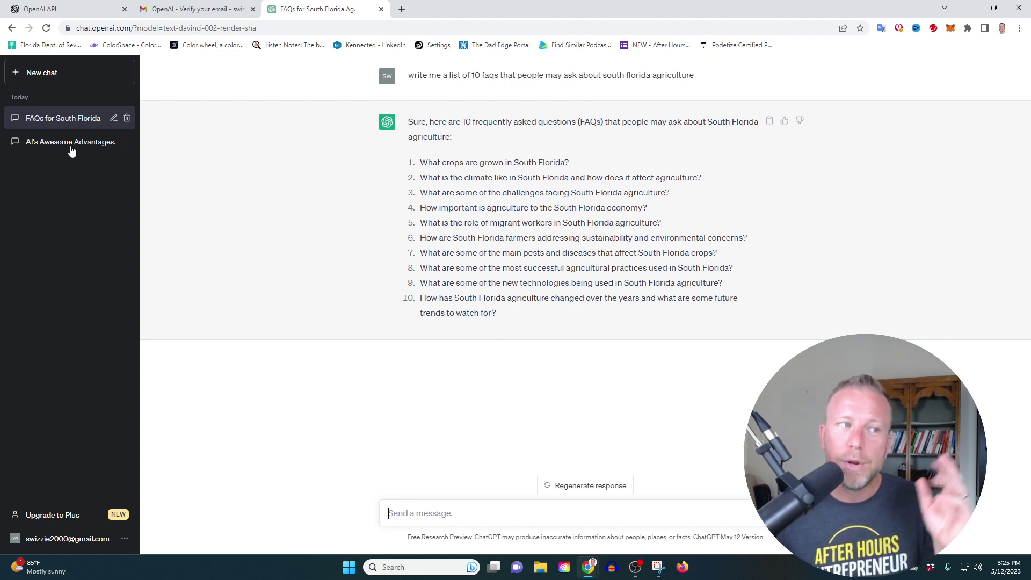
pyautogui.click(78, 73)
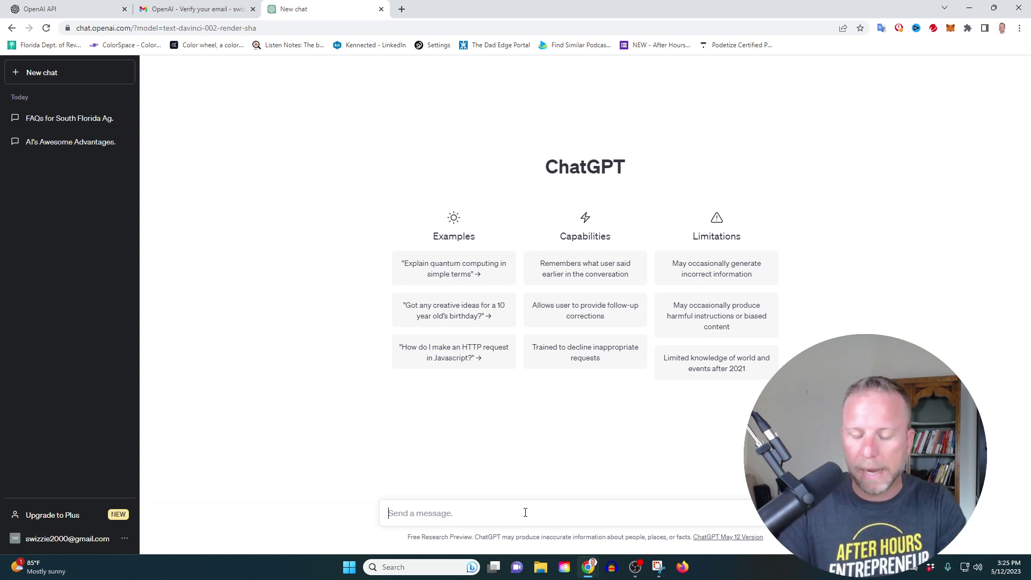
# Request a Donald Miller Storybrand offer for a podcast production agency, correcting 'Donal' to 'Donald'.
pyautogui.write('I run a podcast production agenc')
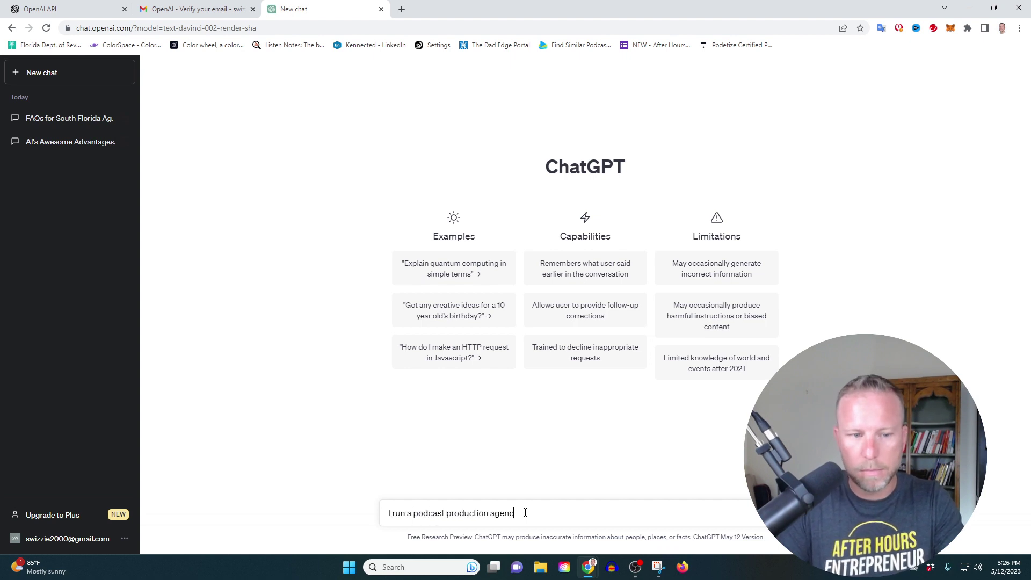
pyautogui.write("y that helps business owners launch and produce monthly podcasts. Please create a compelling offer based on Donal Miller's Sto")
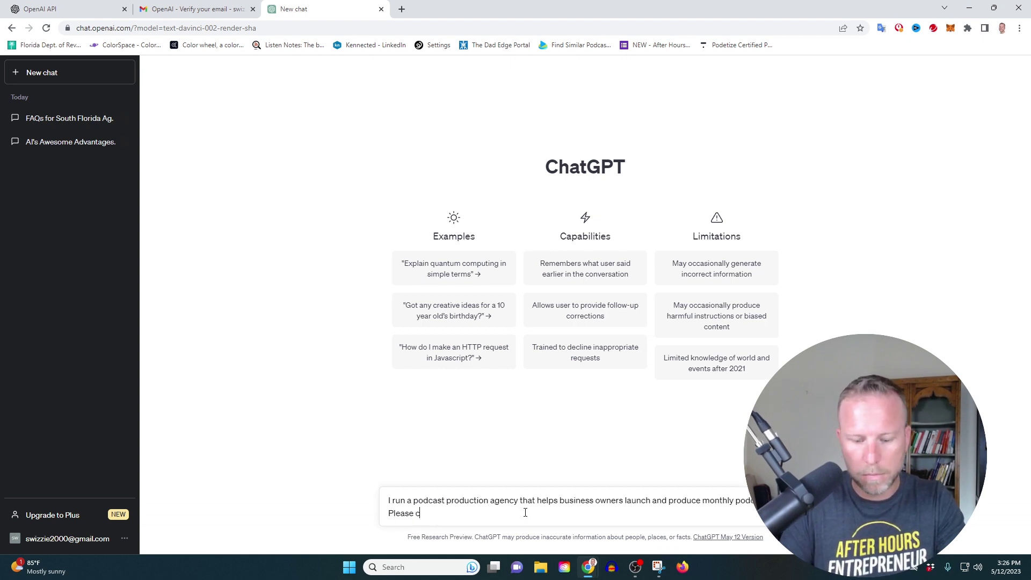
pyautogui.write('rybrand framework.')
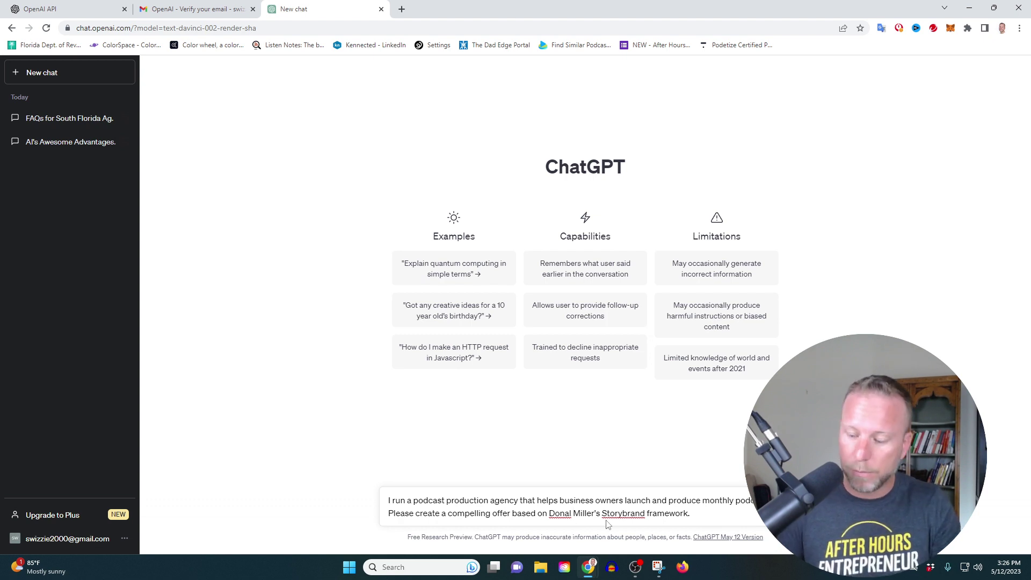
pyautogui.write('d')
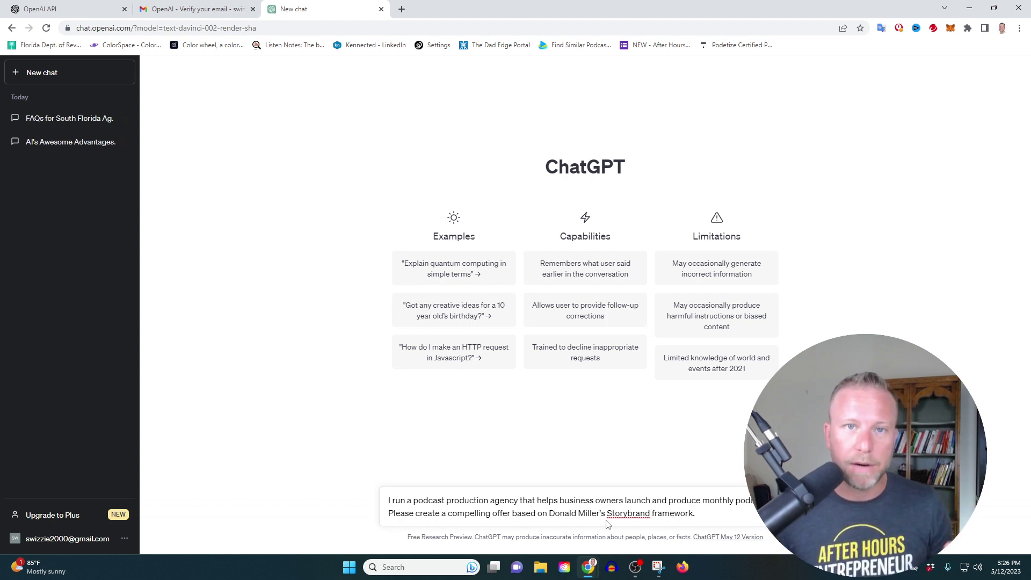
pyautogui.press('Return')
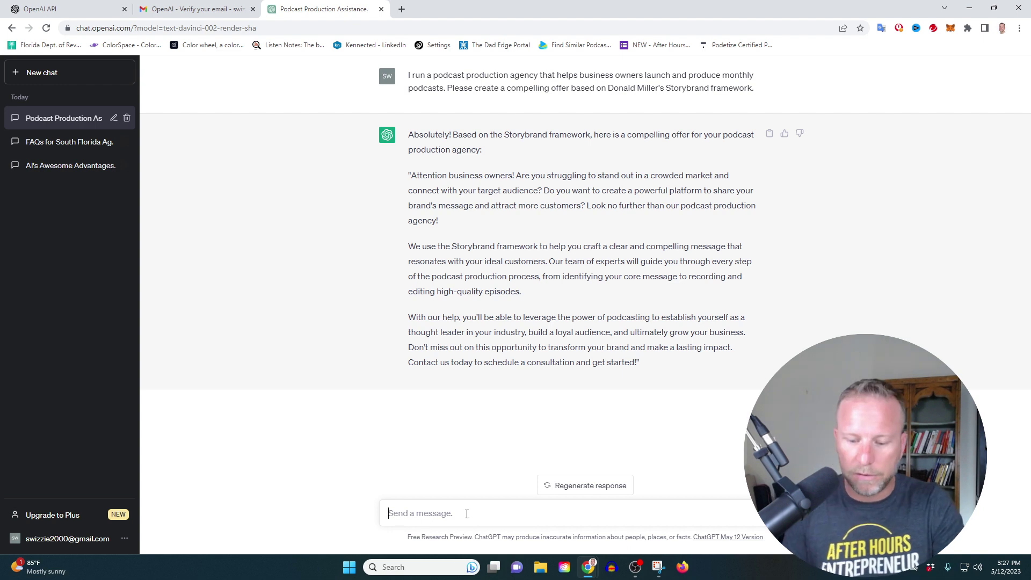
# Ask ChatGPT to break the offer into all the specific steps of the Storybrand framework.
pyautogui.write('Can you brea')
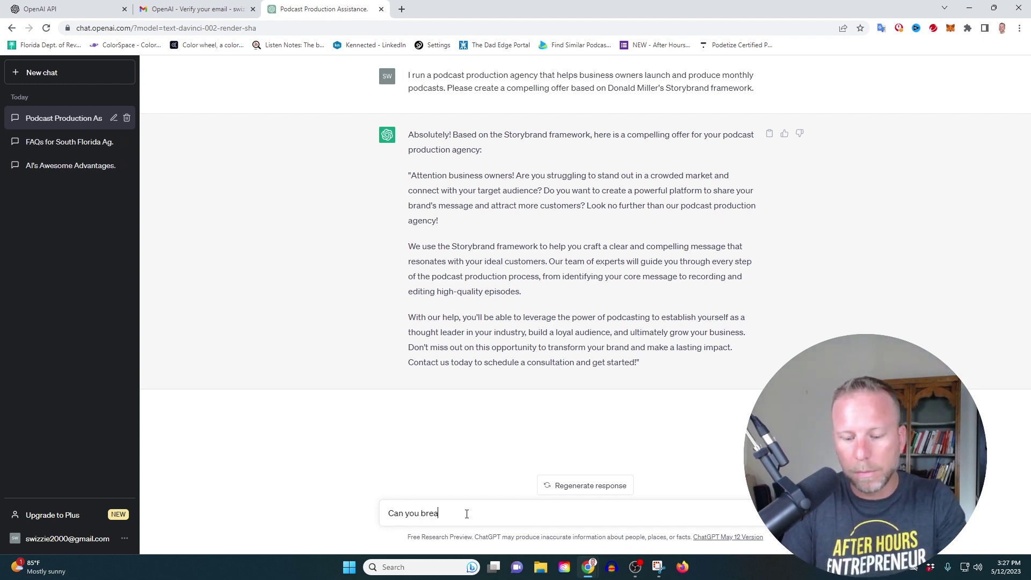
pyautogui.write('k this down ')
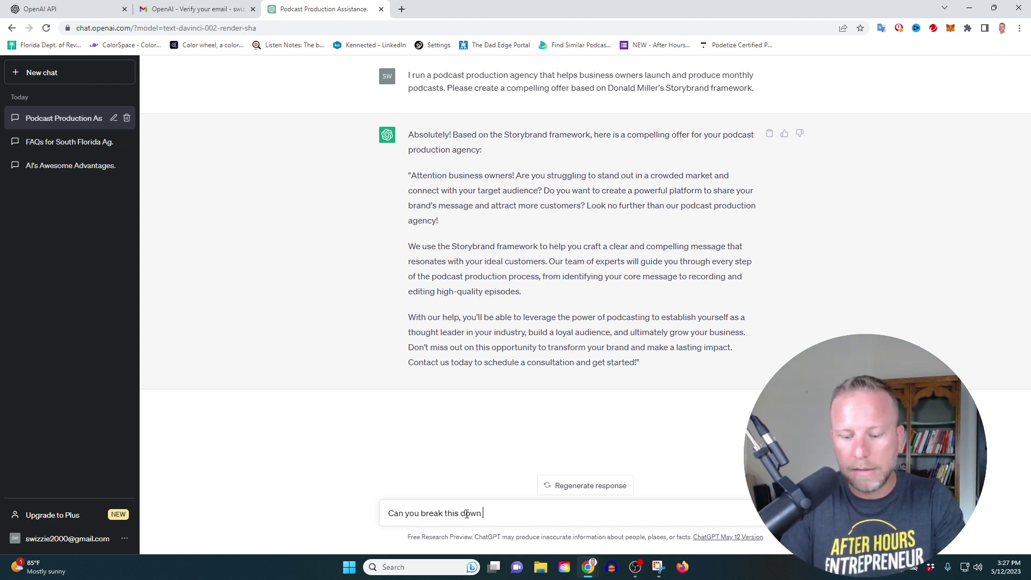
pyautogui.write('into all the ')
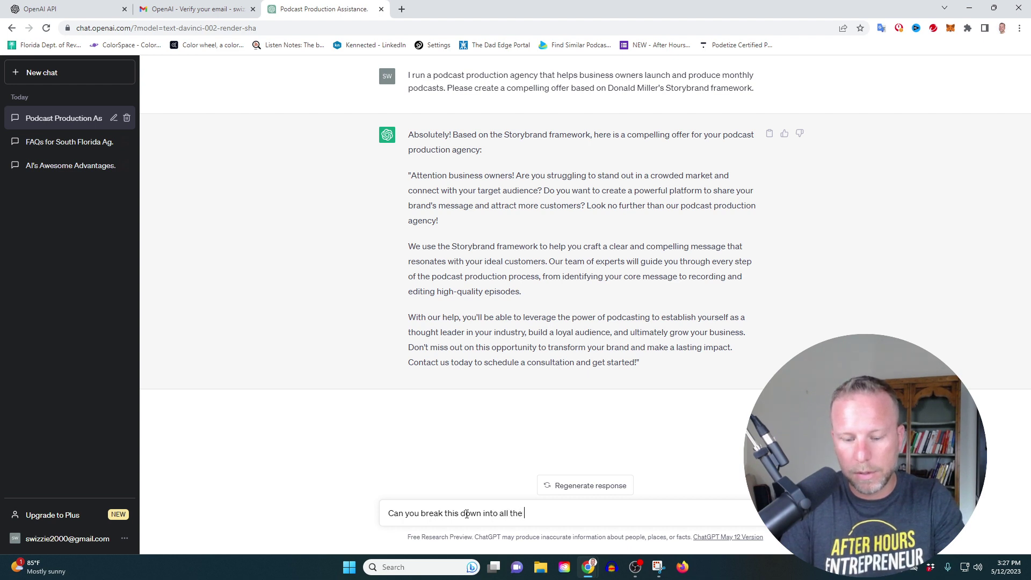
pyautogui.write('specific steps of the framework')
pyautogui.press('Return')
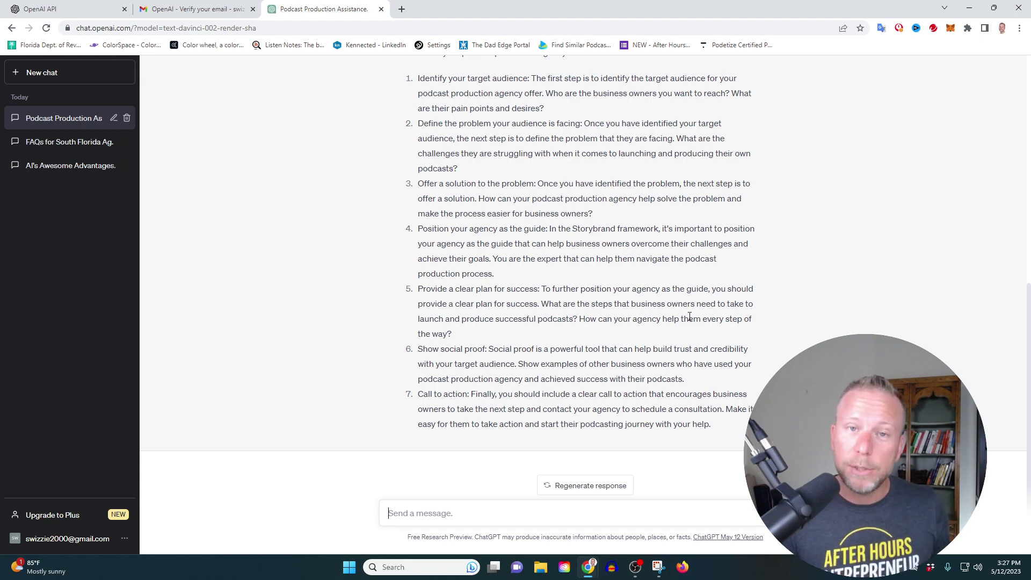
# In a new chat, request a pros and cons table on selling versus leasing my home.
pyautogui.click(74, 79)
pyautogui.write('create a pros and cons table on teh bene')
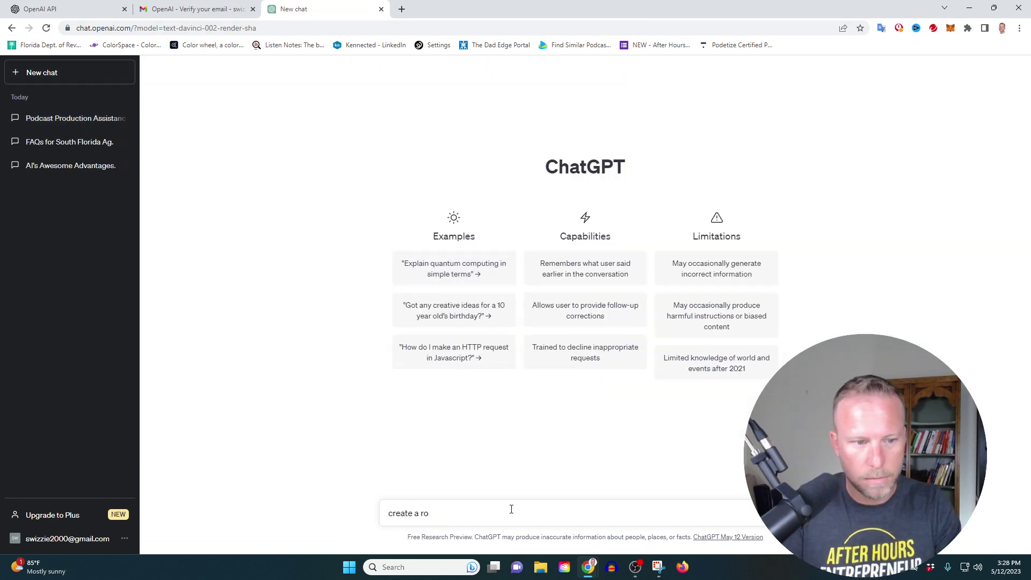
pyautogui.write('fits of selling or leasing my home')
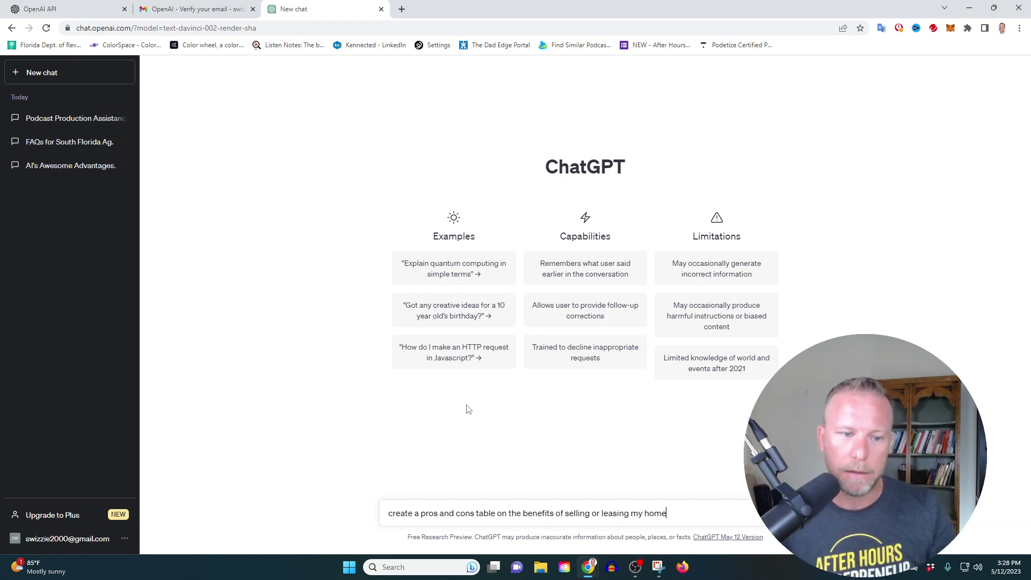
pyautogui.press('Return')
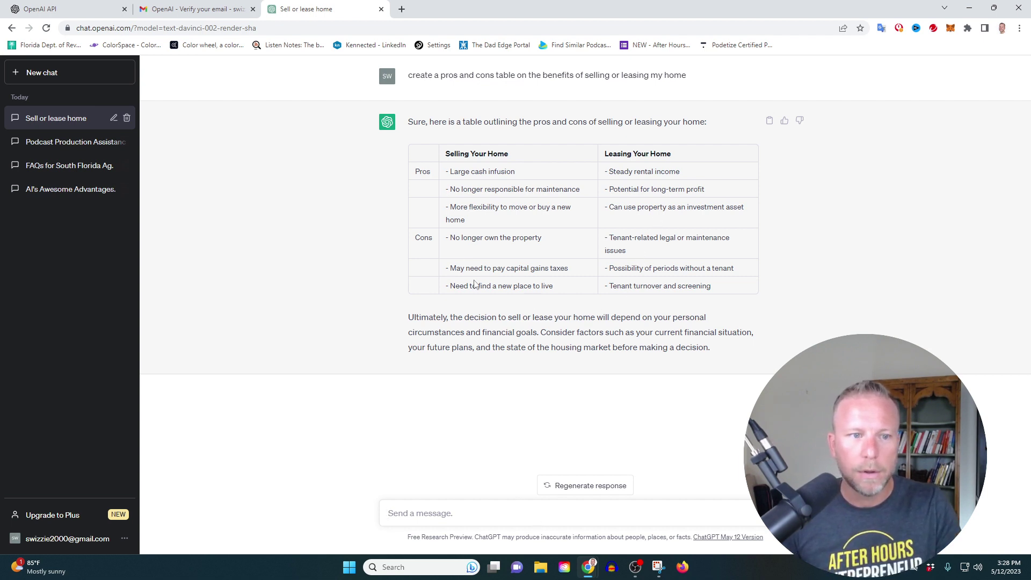
pyautogui.moveTo(580, 268); pyautogui.dragTo(443, 268)
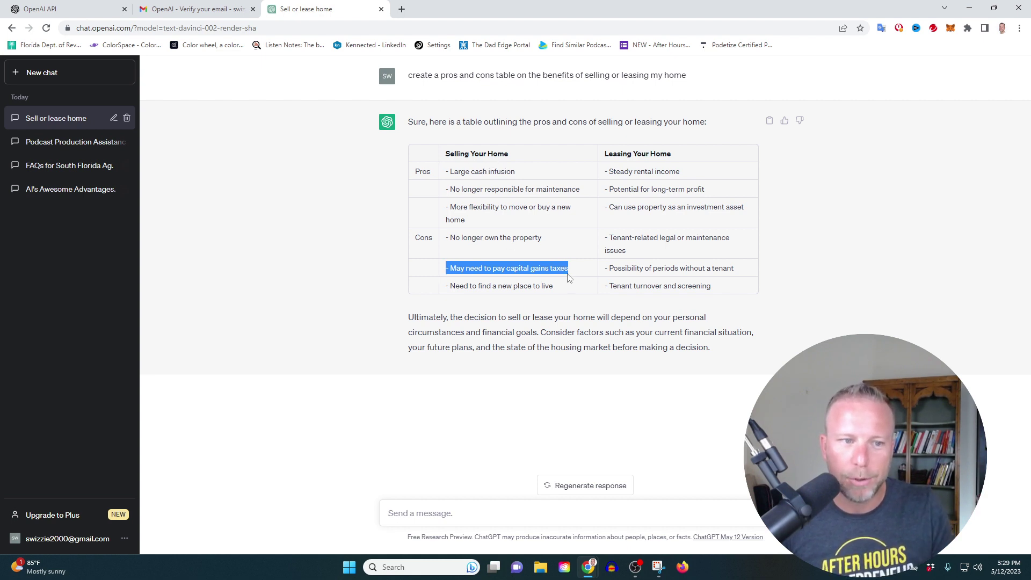
pyautogui.moveTo(552, 242); pyautogui.dragTo(442, 247)
pyautogui.moveTo(635, 254); pyautogui.dragTo(605, 238)
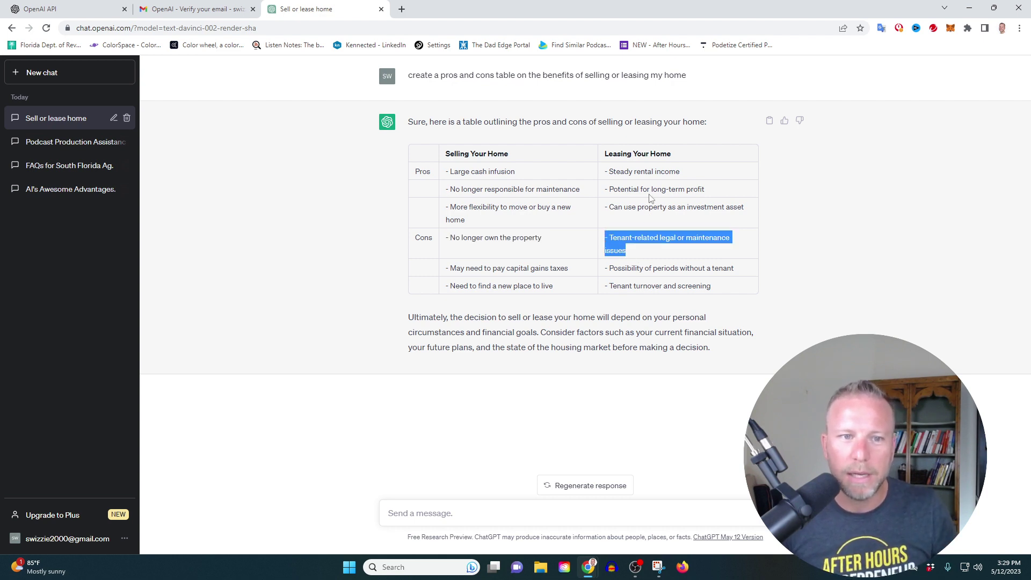
pyautogui.click(494, 513)
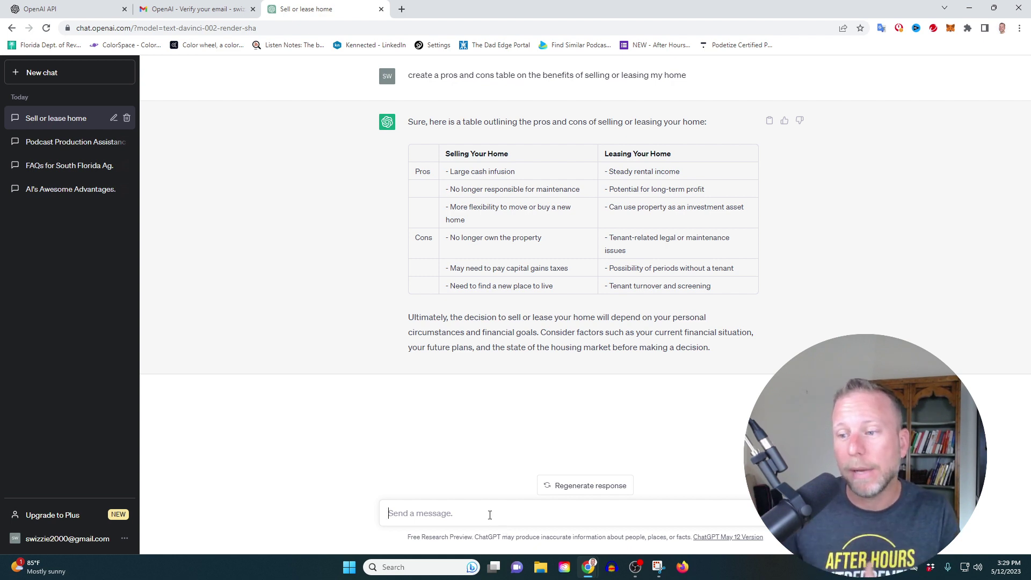
# Ask ChatGPT for a step-by-step breakdown of what's needed to lease your home, then review the nine-step reply.
pyautogui.write('I want to lease my home. Please give me a step')
pyautogui.write(' by step breakdown on how to')
pyautogui.press('BackSpace')
pyautogui.press('BackSpace')
pyautogui.press('BackSpace')
pyautogui.press('BackSpace')
pyautogui.press('BackSpace')
pyautogui.press('BackSpace')
pyautogui.press('BackSpace')
pyautogui.write('what I need to do to rent it o')
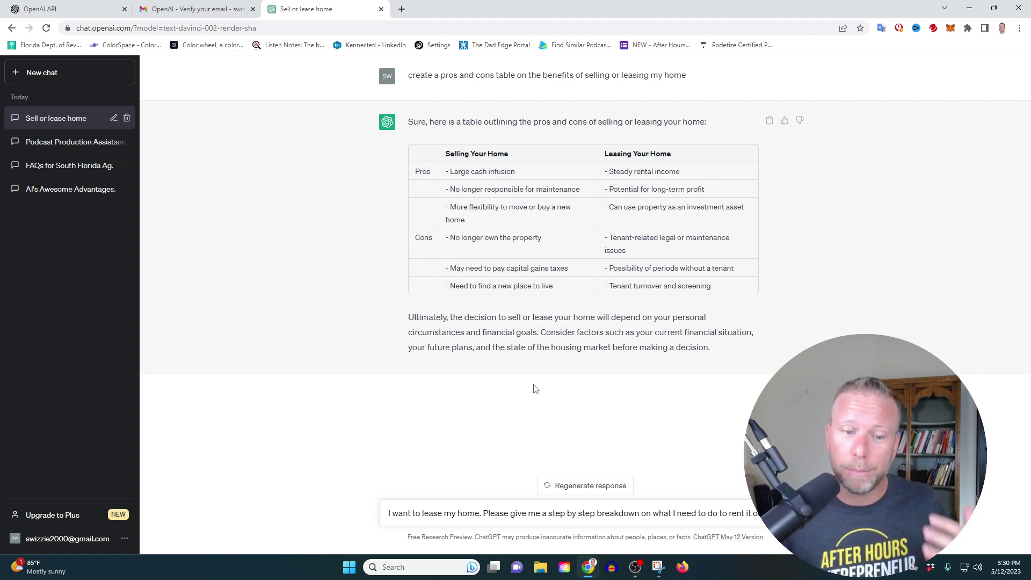
pyautogui.press('Return')
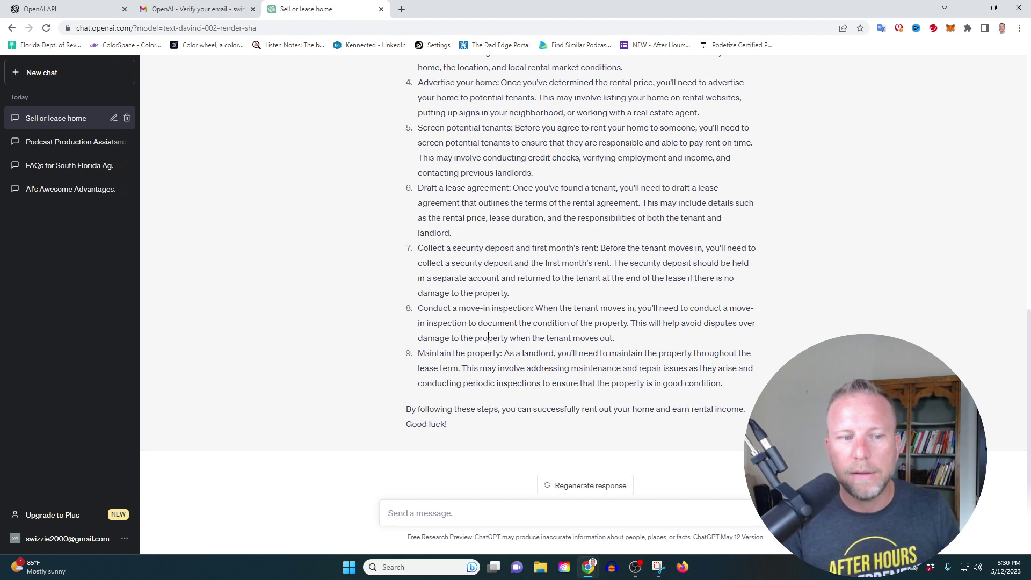
pyautogui.scroll(3, 590, 295)
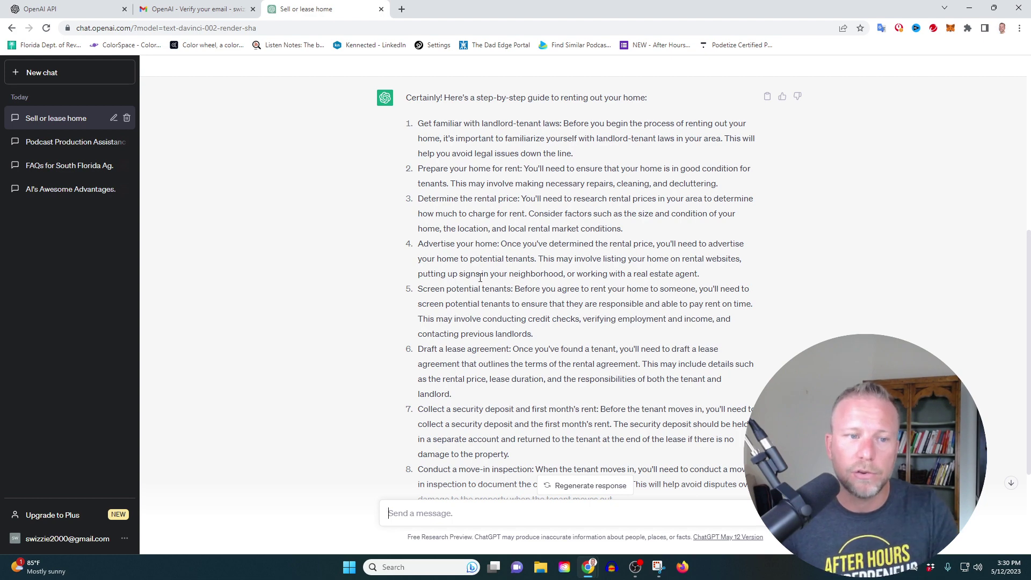
pyautogui.scroll(-3, 480, 277)
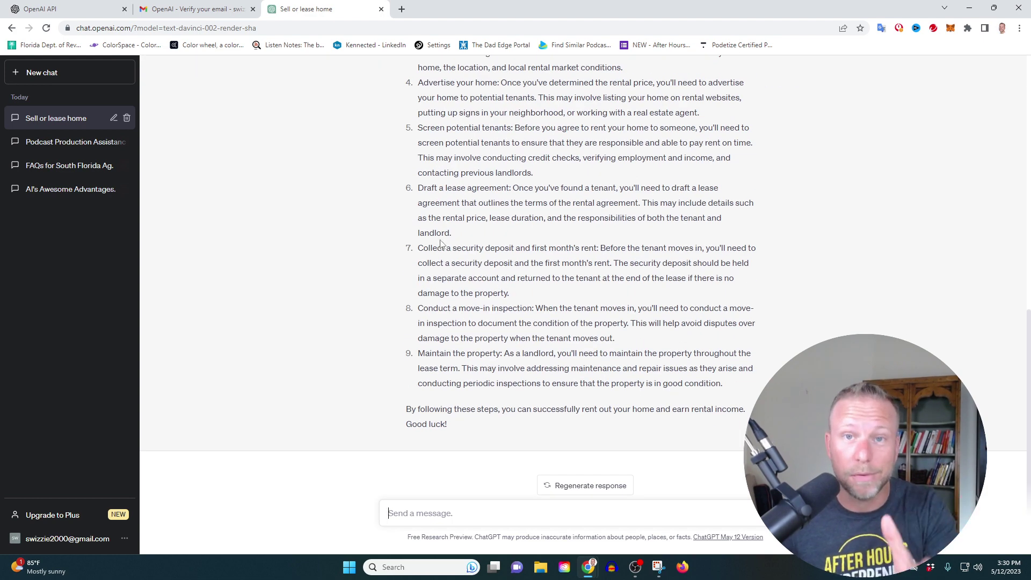
pyautogui.click(442, 514)
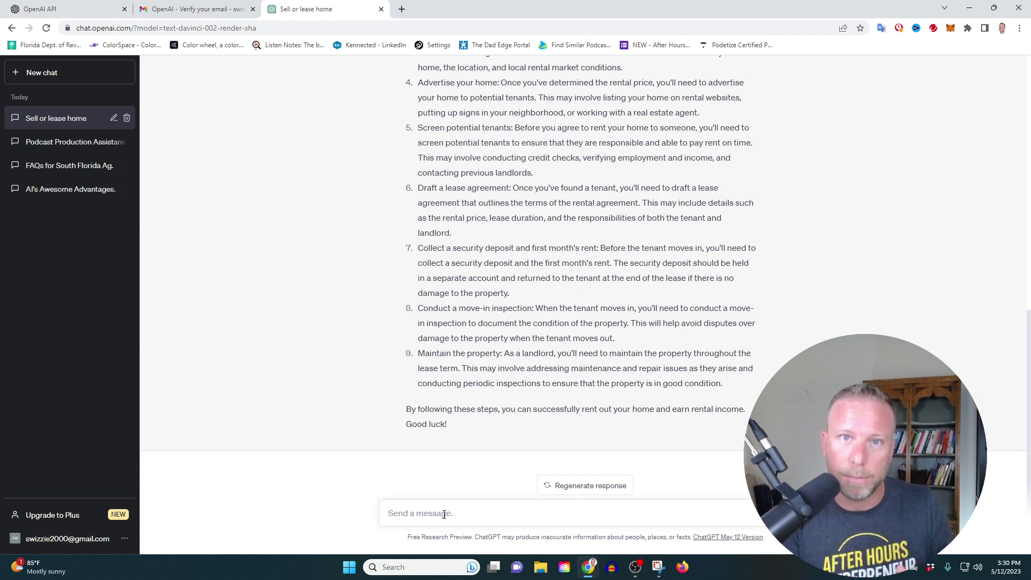
# Ask 'I need help screening tenants, what should I do to ensure I have a great tenant?' and highlight the application step.
pyautogui.write('Request')
pyautogui.hotkey('ctrl', 'BackSpace')
pyautogui.write('I need help screening tenants, what should I do to ensure I have a great tenant?')
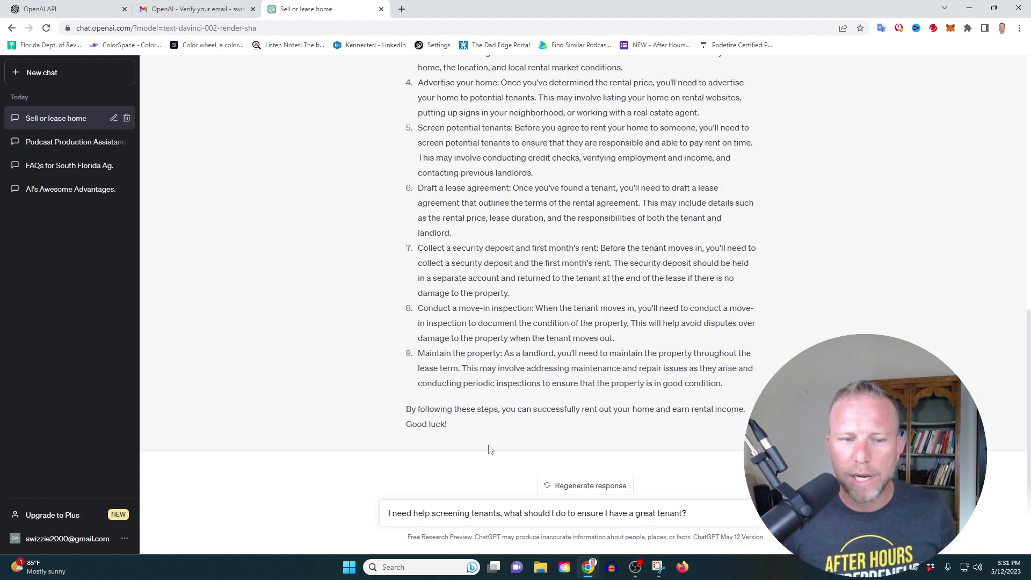
pyautogui.press('Return')
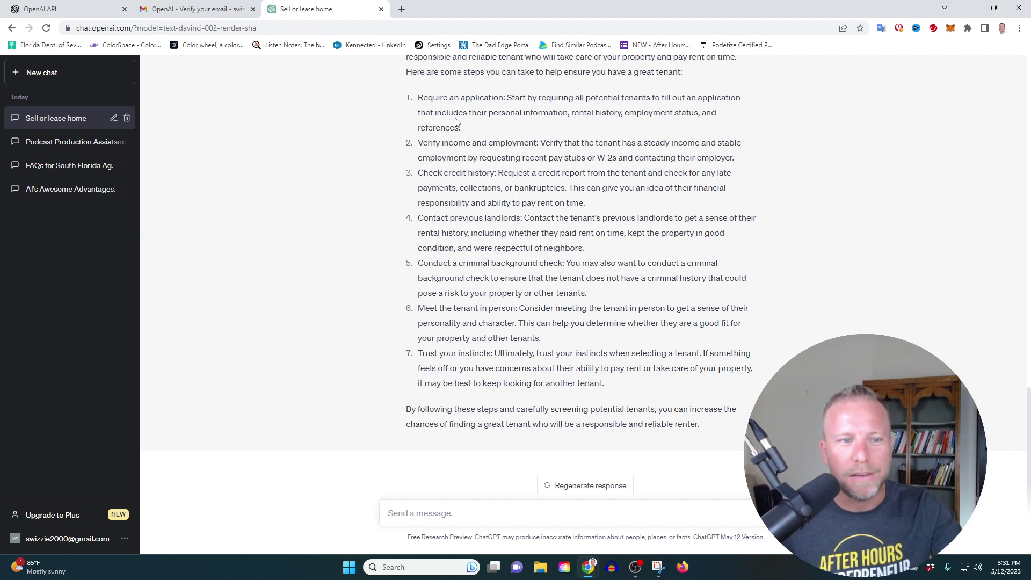
pyautogui.moveTo(461, 128); pyautogui.dragTo(422, 107)
pyautogui.click(446, 510)
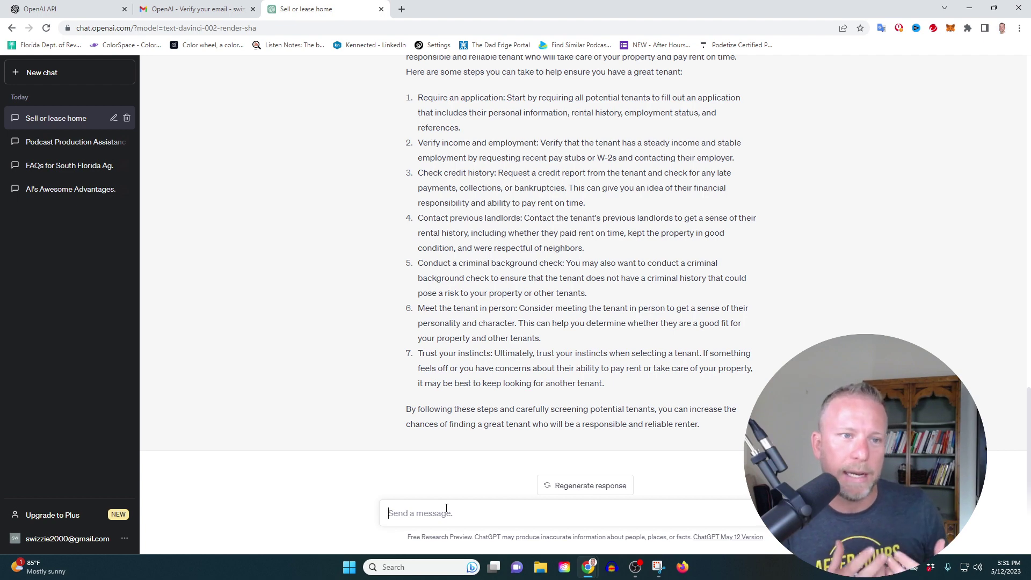
# Request an application for potential tenants to fill out, then scroll through the six-section template.
pyautogui.write('Help me create a ')
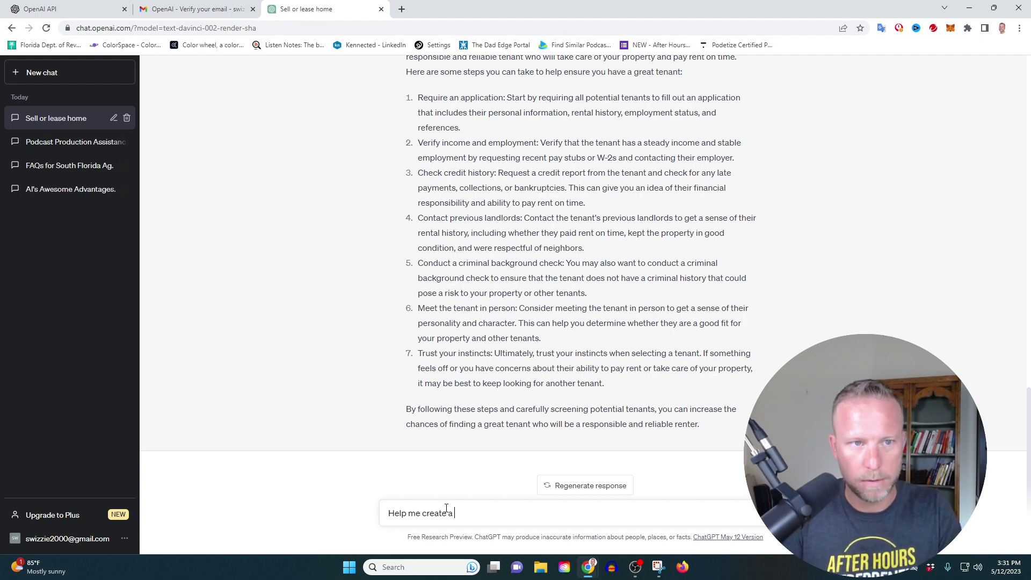
pyautogui.write('application that potential tenants will fill out')
pyautogui.press('Return')
pyautogui.scroll(3, 653, 360)
pyautogui.scroll(3, 485, 276)
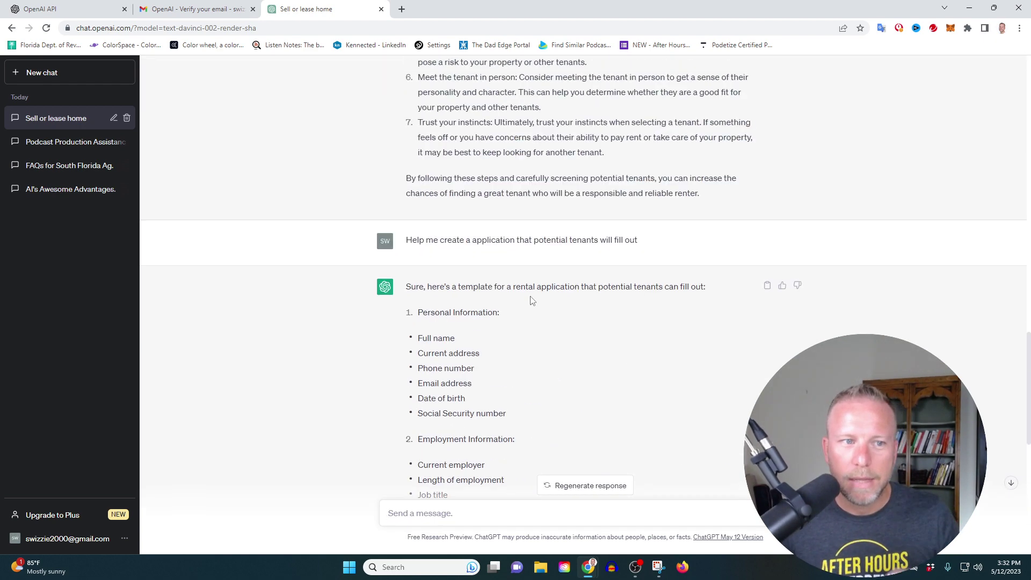
pyautogui.scroll(-3, 497, 305)
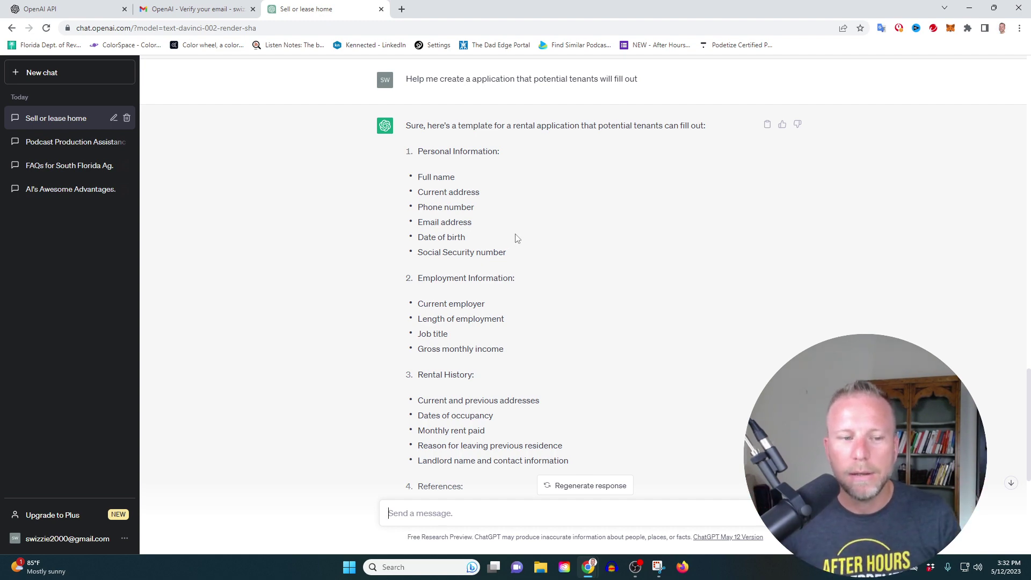
pyautogui.scroll(-3, 537, 225)
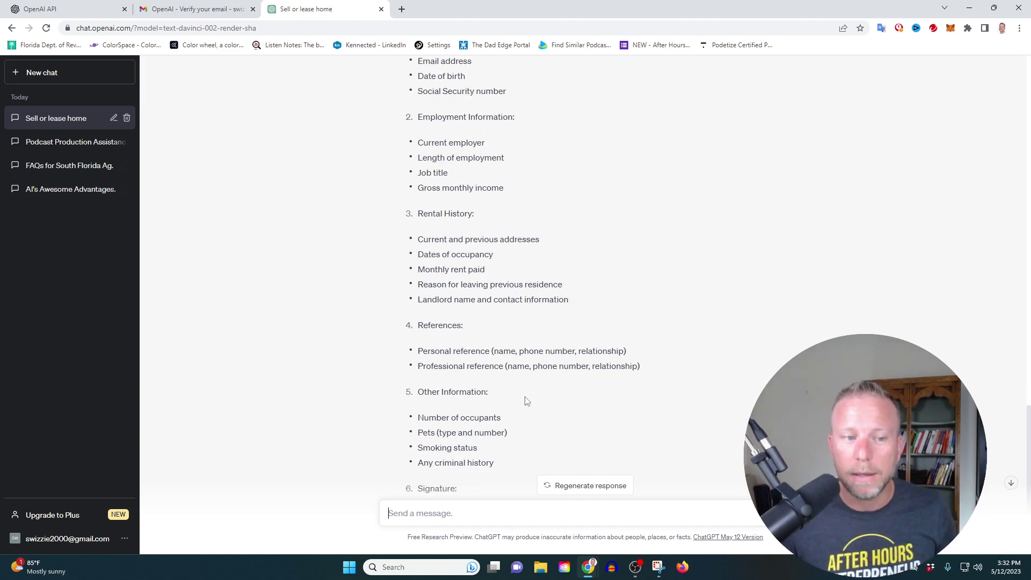
pyautogui.scroll(-3, 529, 367)
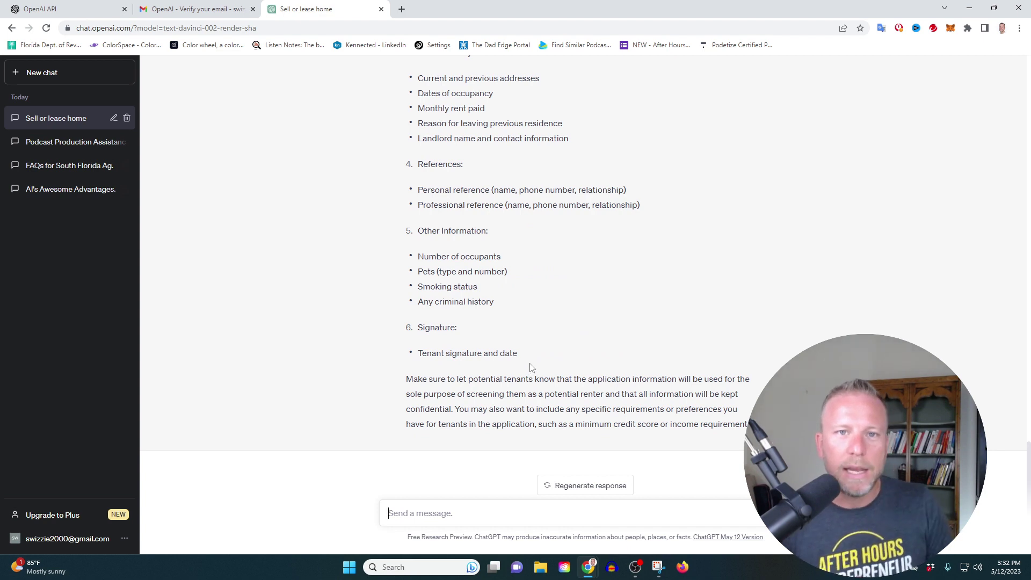